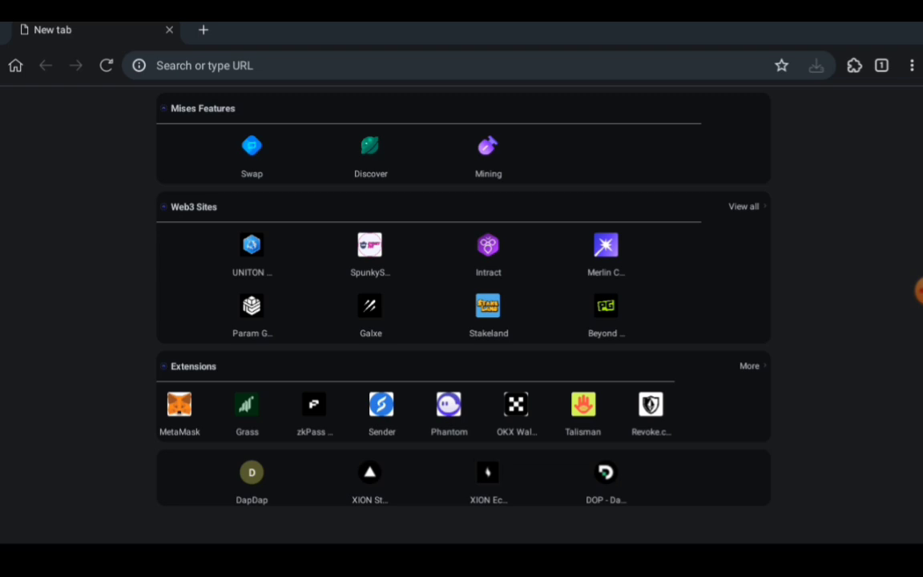
# Load app.galxe.com in the browser and look over the destinations offered on the welcome page
pyautogui.click(205, 65)
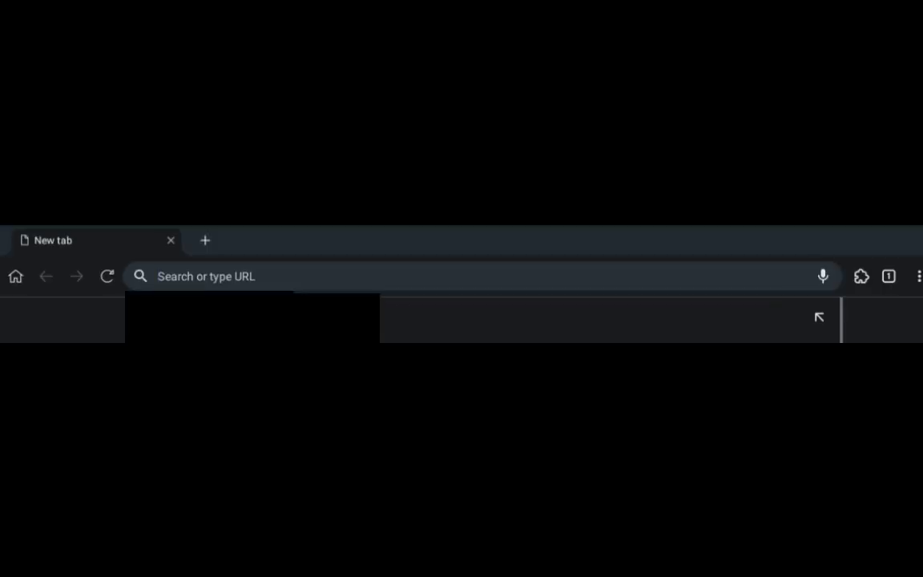
pyautogui.write('app.galxe.com/quest/DOP/GCTBgthnUy')
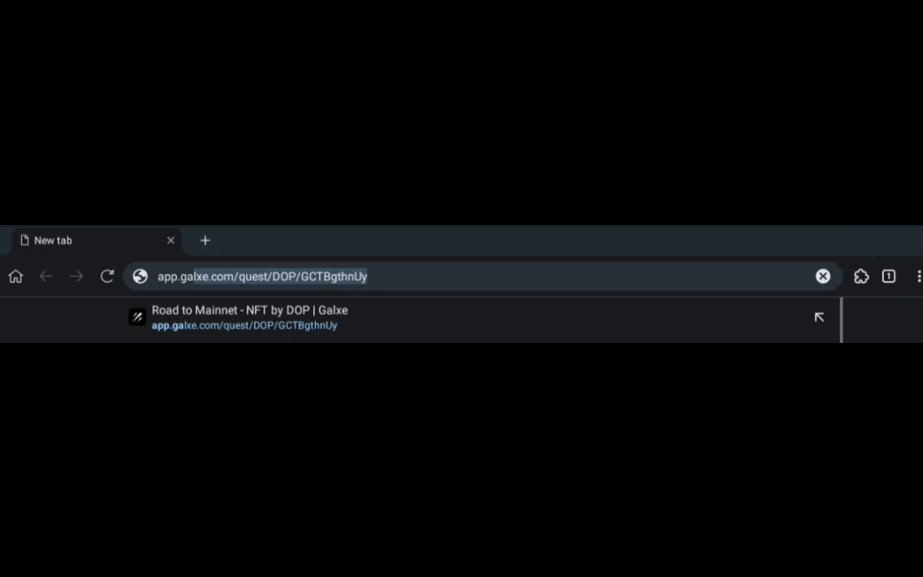
pyautogui.write('w.')
pyautogui.press('BackSpace')
pyautogui.press('BackSpace')
pyautogui.write('e.com')
pyautogui.press('Return')
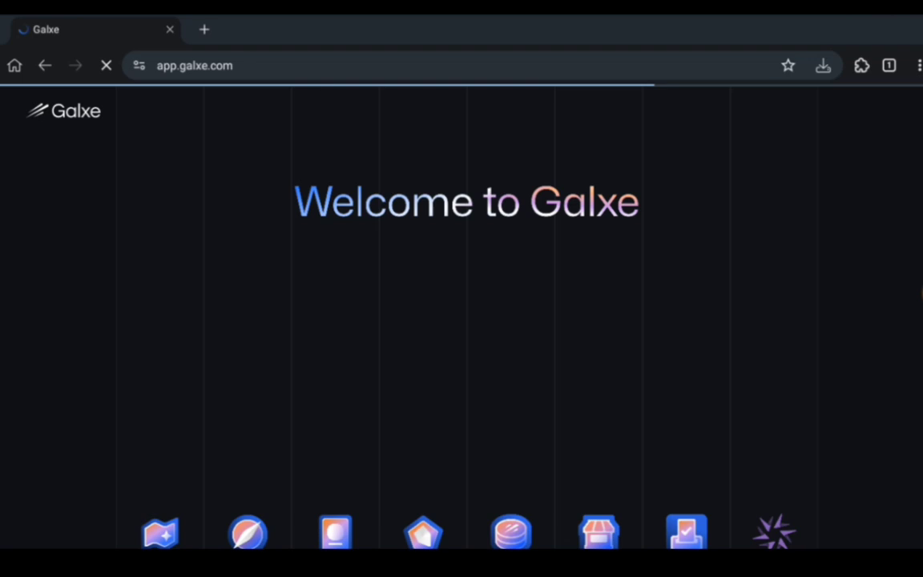
pyautogui.scroll(-1, 462, 321)
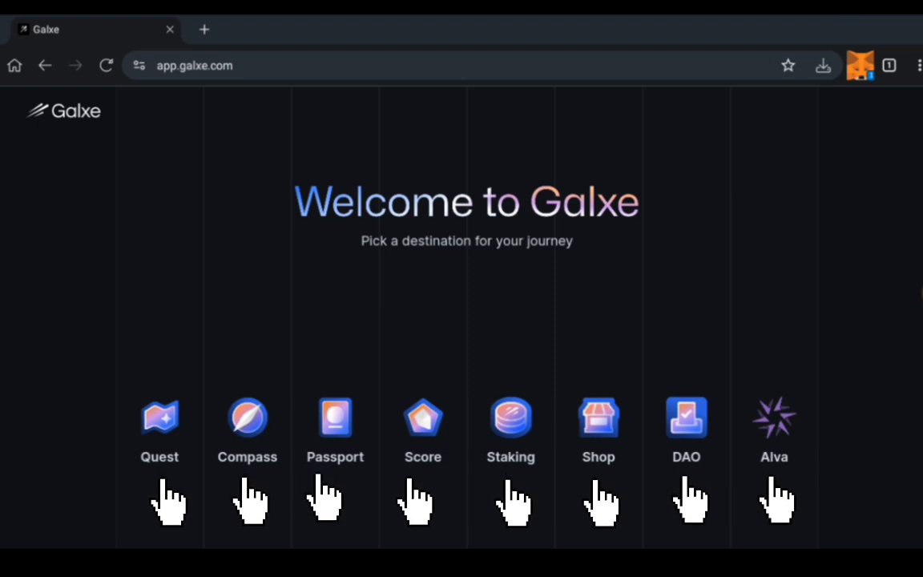
pyautogui.scroll(-2, 462, 321)
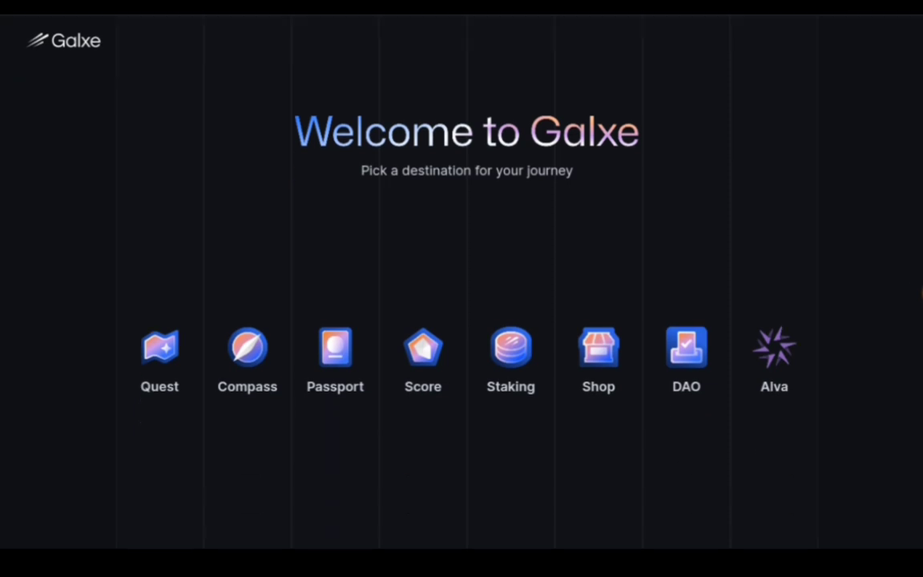
pyautogui.scroll(2, 462, 321)
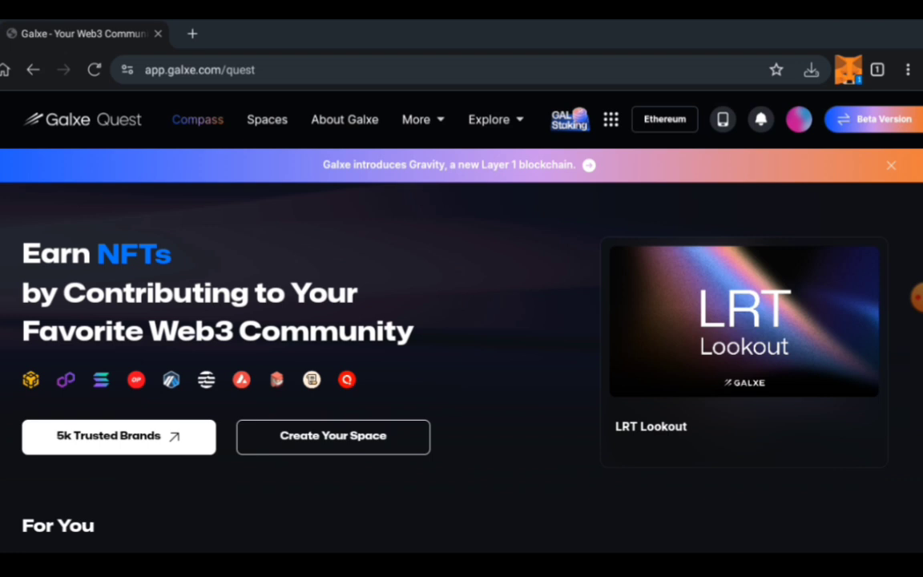
# Browse the Galxe Quest home page through the For You, Galxe Selects, Trending, Mission Web3 and Token Reward sections
pyautogui.scroll(-4, 462, 320)
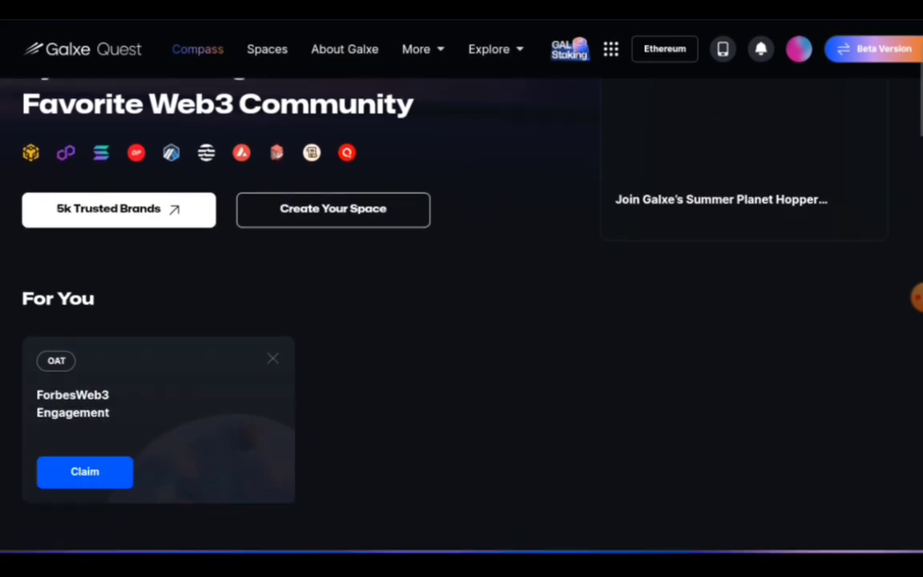
pyautogui.scroll(-1, 462, 321)
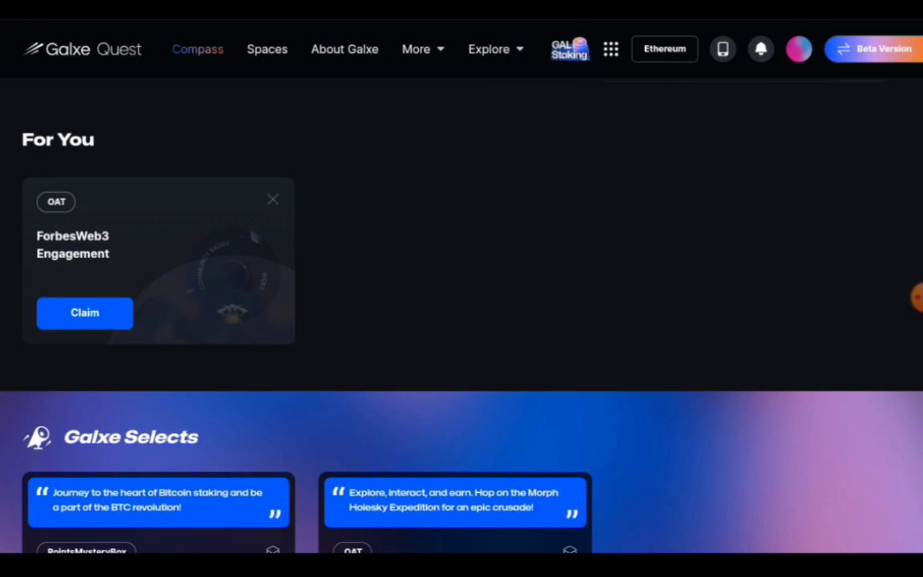
pyautogui.scroll(-5, 462, 320)
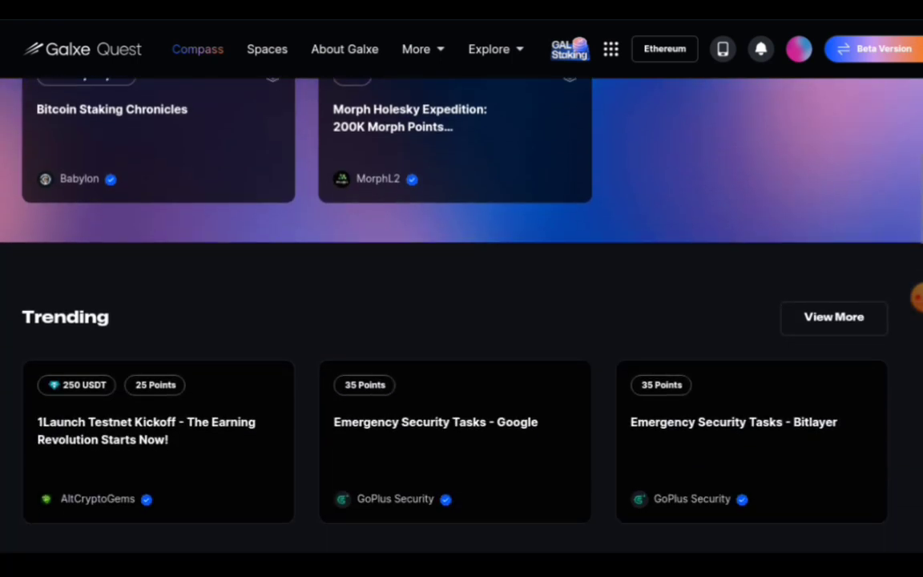
pyautogui.scroll(-3, 462, 321)
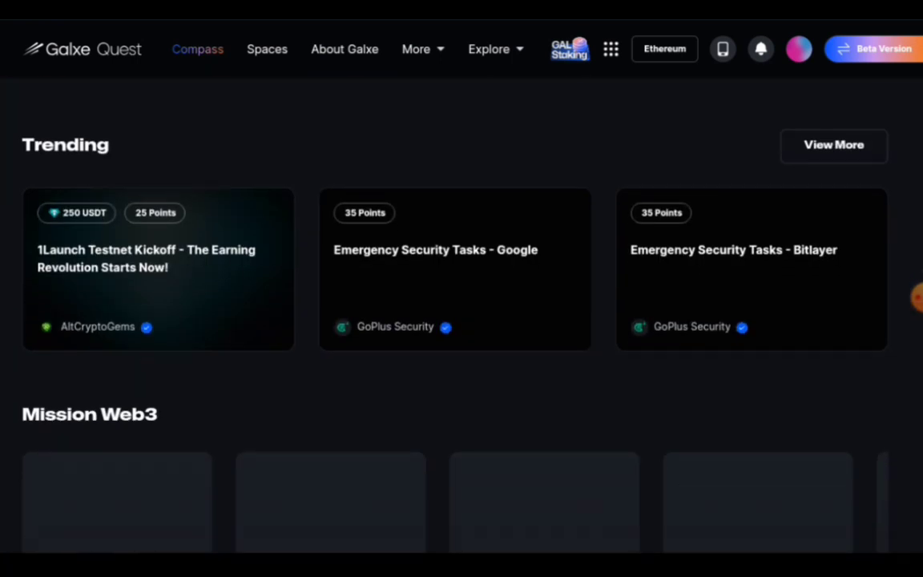
pyautogui.scroll(-1, 461, 320)
pyautogui.scroll(-2, 462, 320)
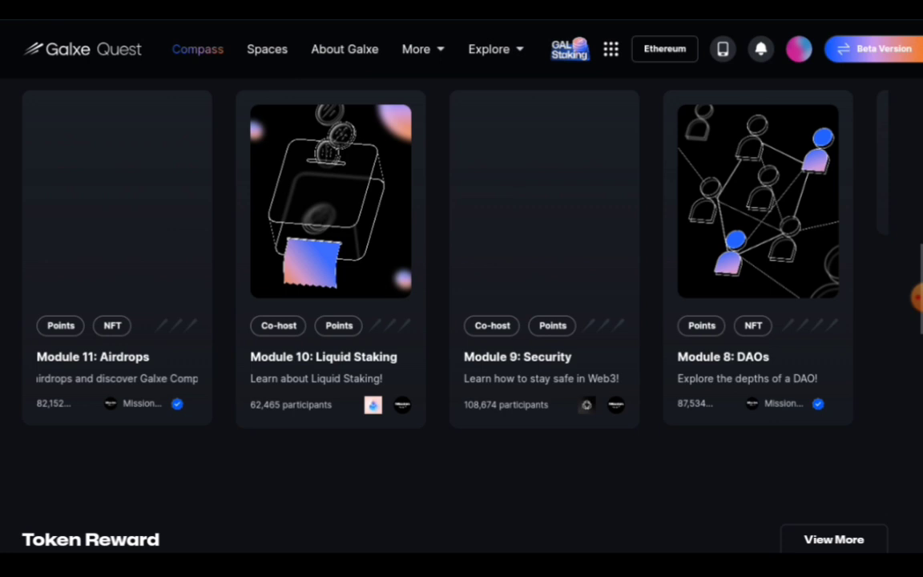
pyautogui.scroll(-3, 461, 320)
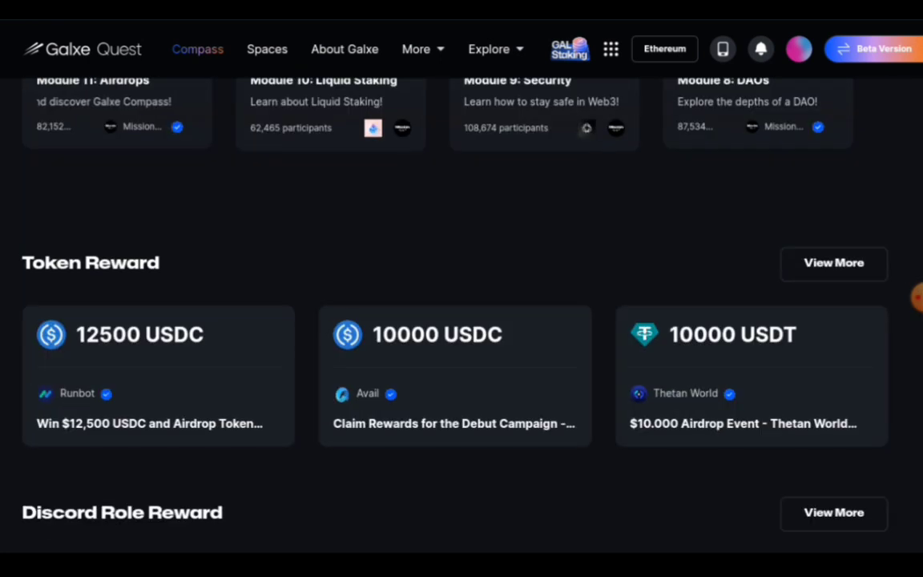
pyautogui.scroll(1, 461, 320)
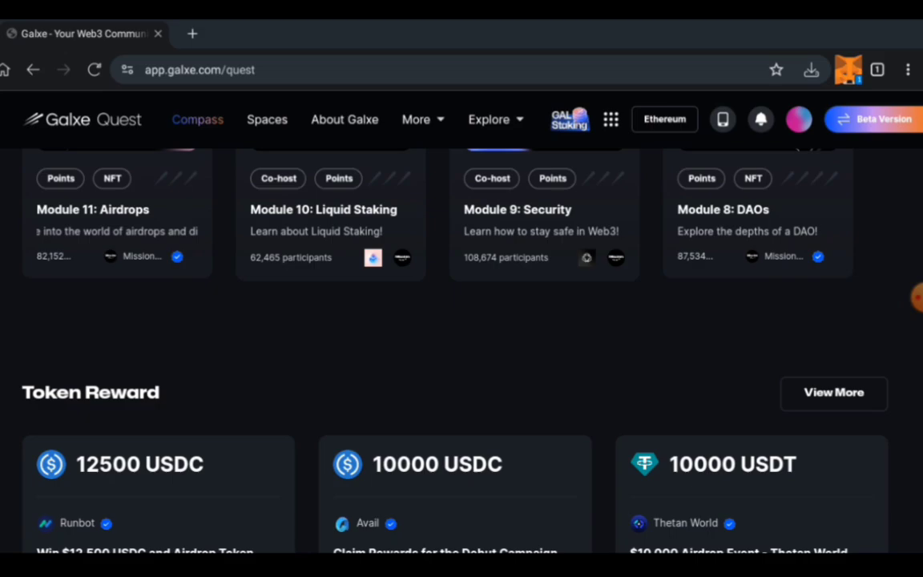
pyautogui.scroll(-5, 462, 320)
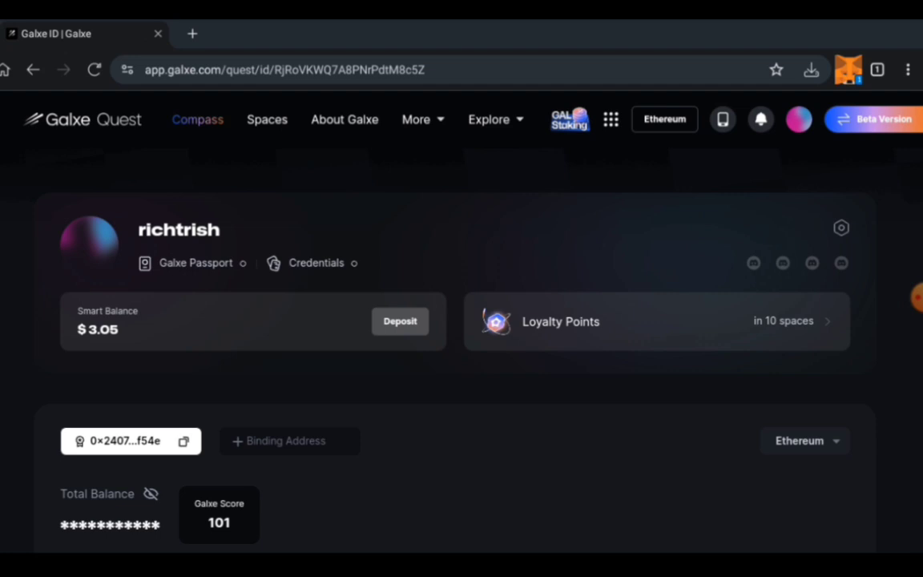
# Review the Galxe ID profile page, including the balances, loyalty points, Galxe Score and token holdings
pyautogui.scroll(-3, 461, 320)
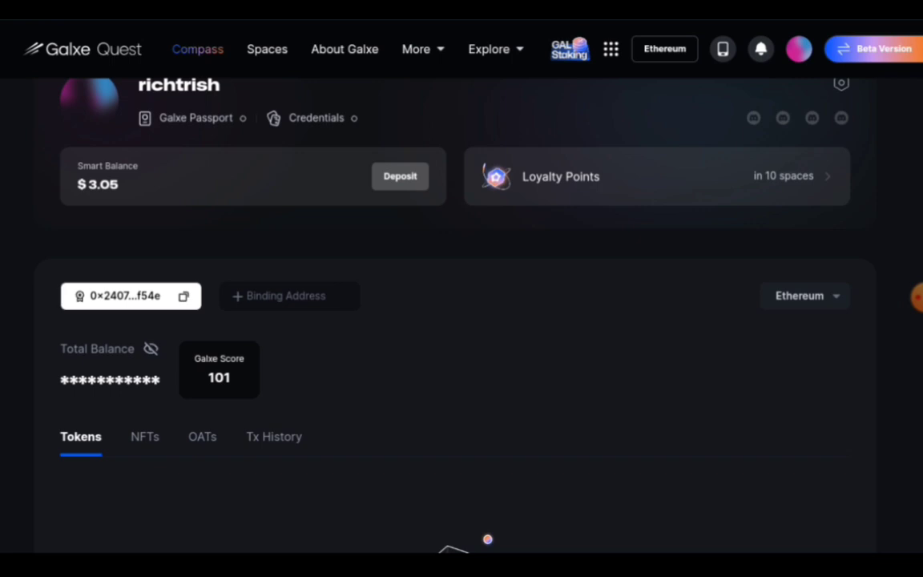
pyautogui.scroll(3, 461, 320)
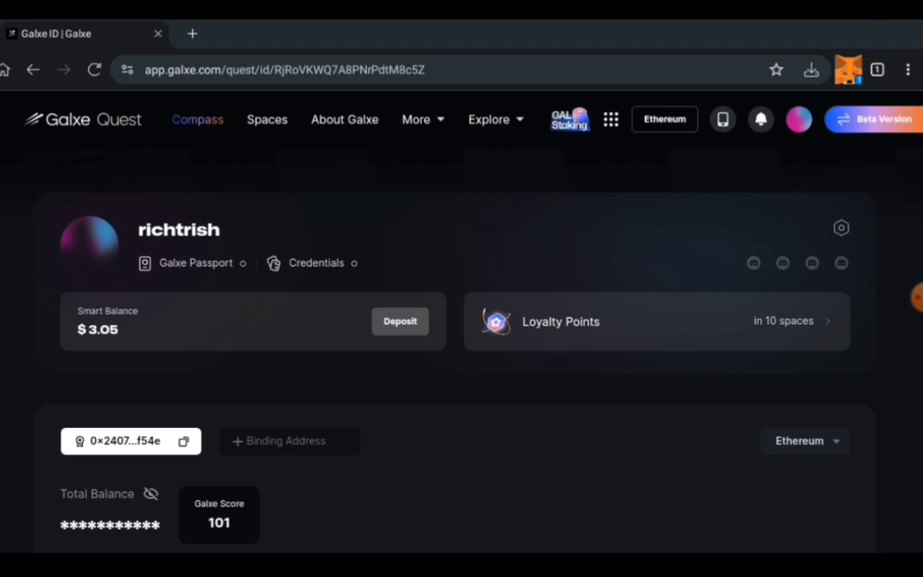
pyautogui.scroll(-5, 415, 321)
pyautogui.scroll(5, 415, 320)
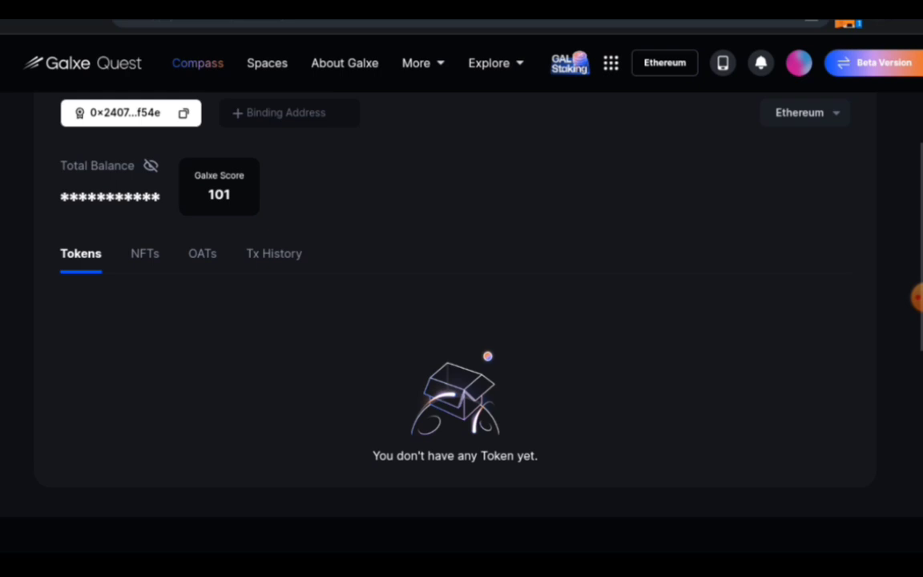
# Go to the profile's account settings and review the wallet address list and the networks available for adding addresses
pyautogui.click(841, 227)
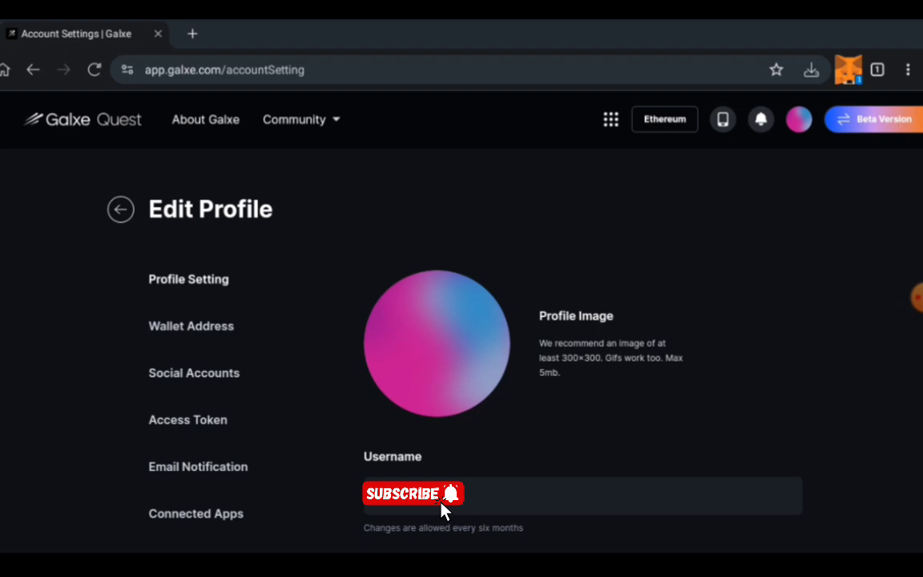
pyautogui.click(190, 326)
pyautogui.scroll(-3, 461, 321)
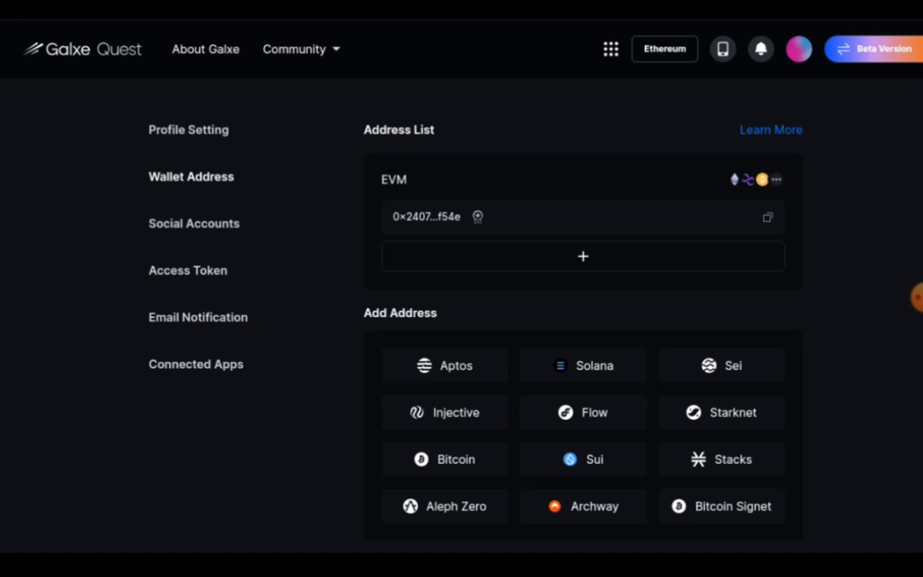
pyautogui.scroll(1, 462, 321)
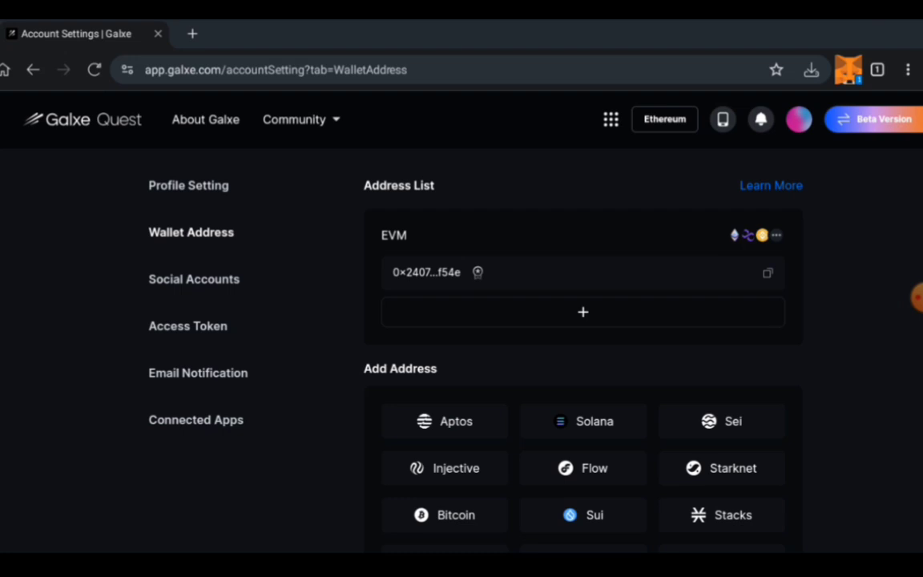
# Review the Social Accounts settings, covering the email address and the GitHub, WorldCoin, Twitter, Discord and Telegram links
pyautogui.click(194, 279)
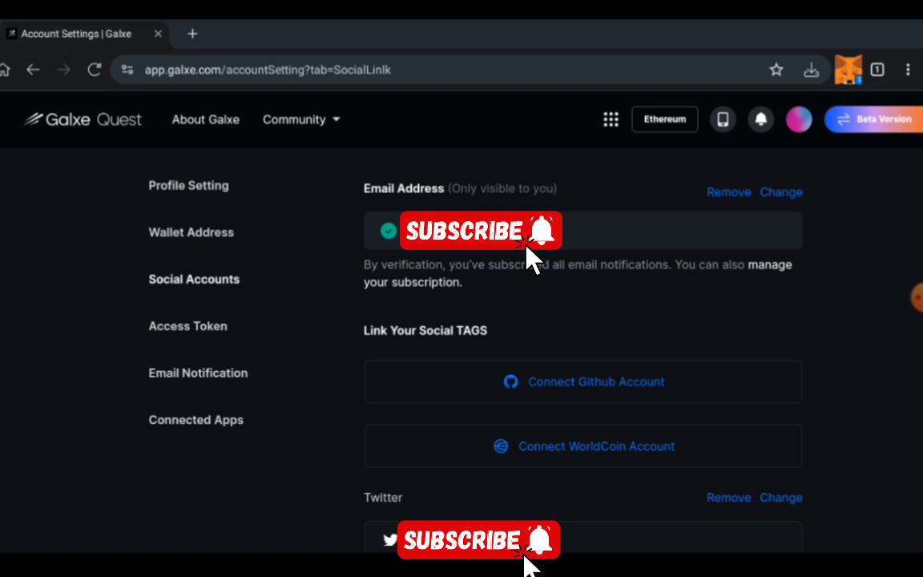
pyautogui.press('F11')
pyautogui.scroll(-3, 583, 321)
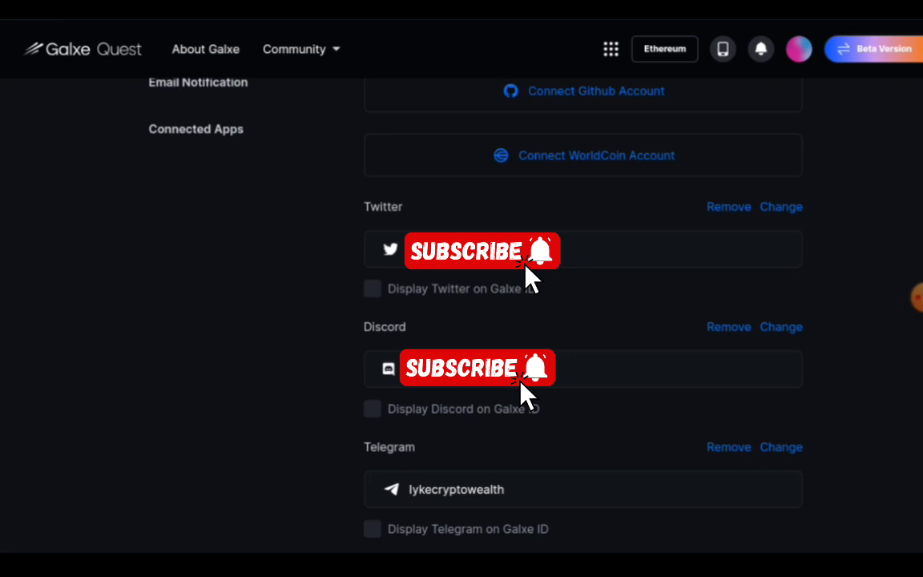
pyautogui.press('F11')
pyautogui.scroll(4, 583, 320)
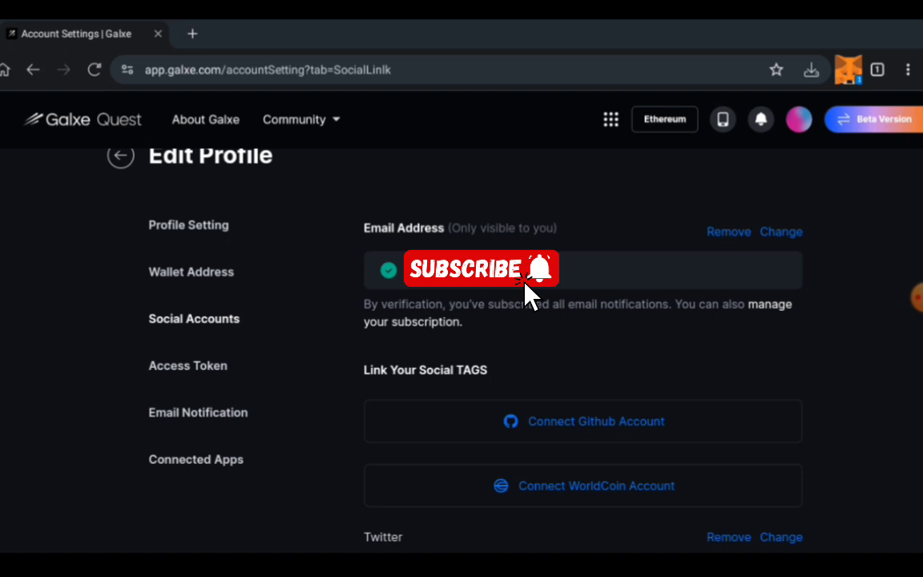
pyautogui.scroll(-4, 583, 321)
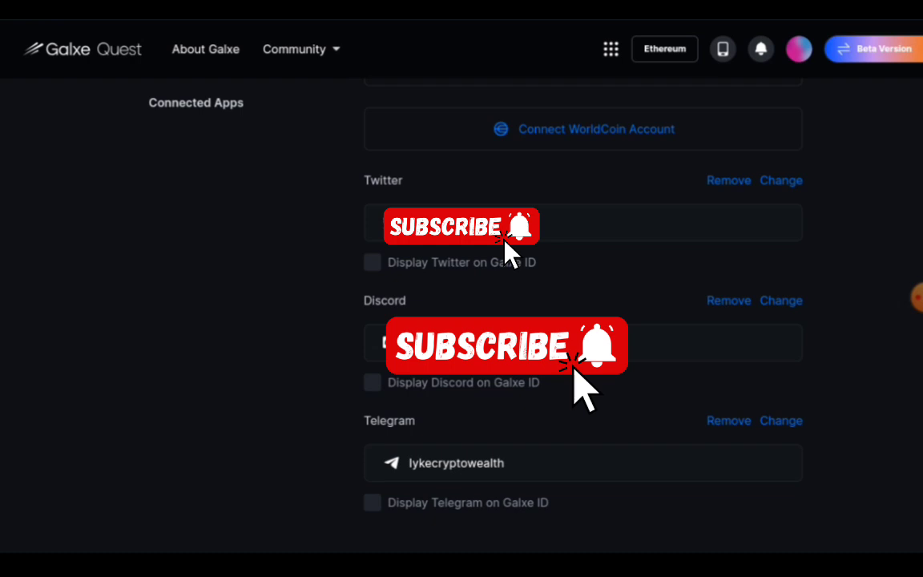
pyautogui.scroll(-2, 583, 321)
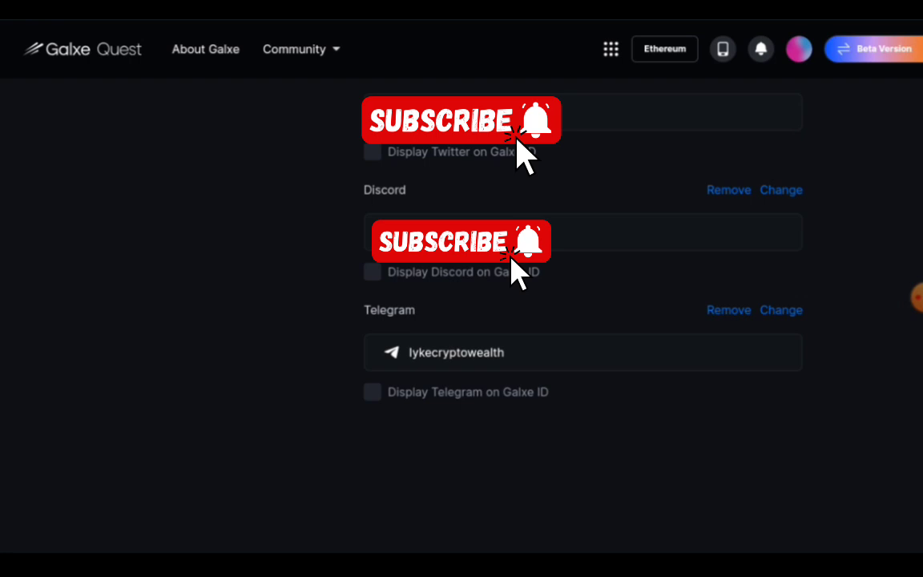
pyautogui.scroll(10, 583, 360)
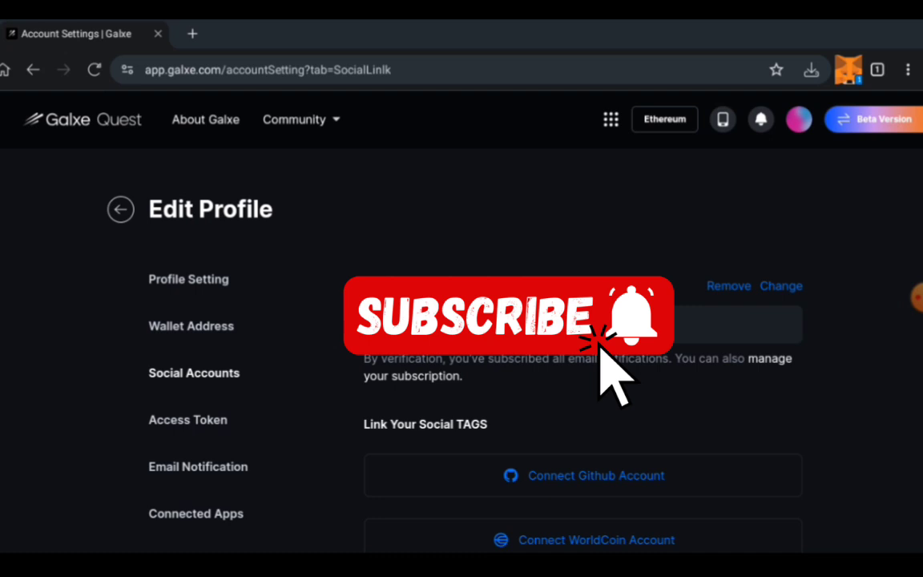
# Check the Connected Apps settings and the email notification settings, including the frequency options for claim notifications
pyautogui.click(196, 513)
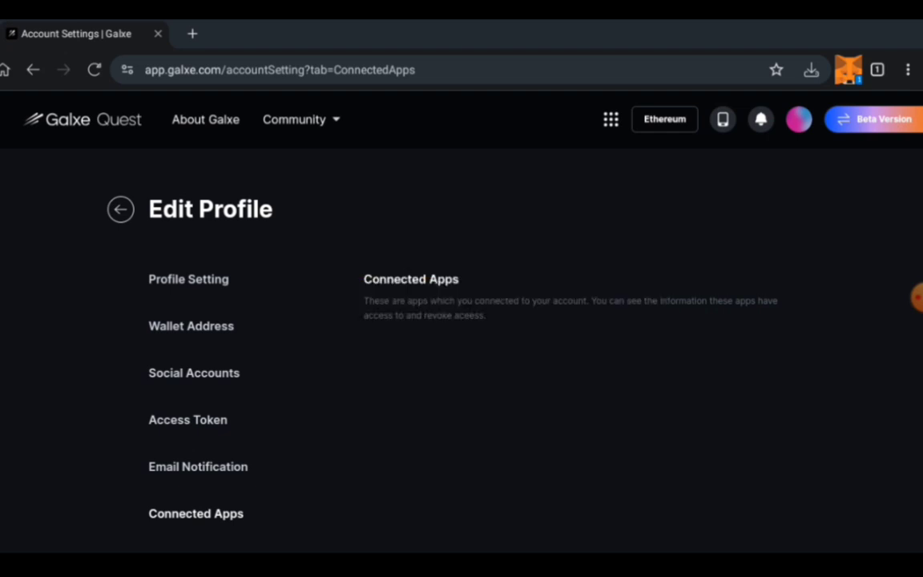
pyautogui.click(198, 466)
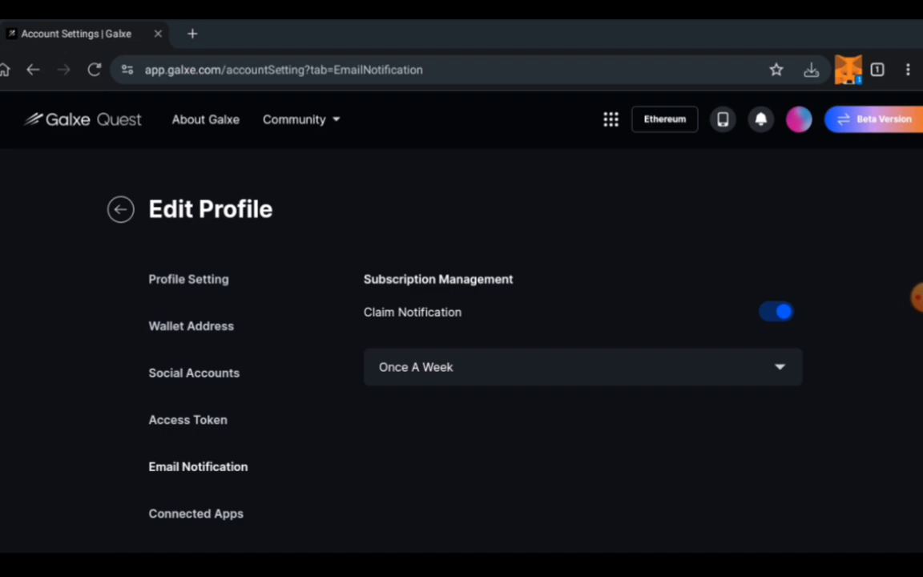
pyautogui.click(583, 367)
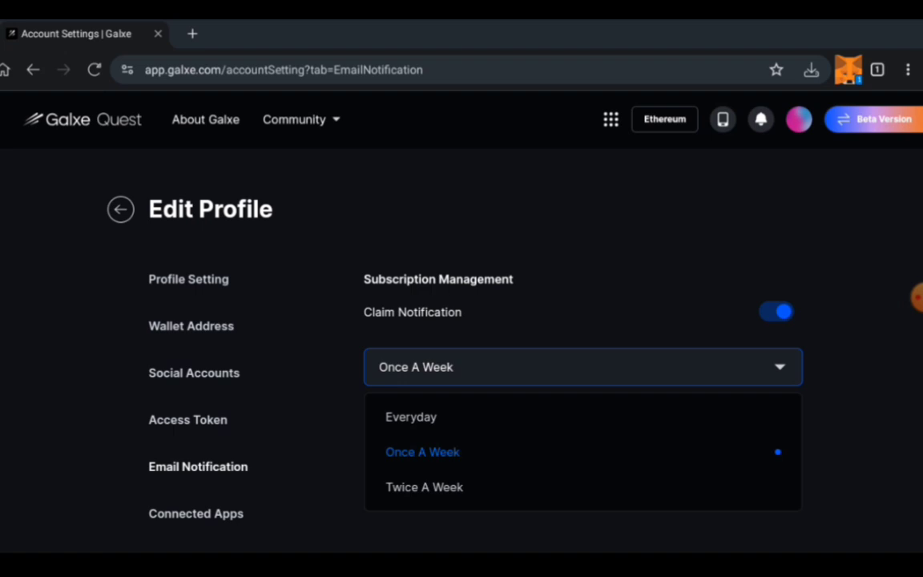
pyautogui.press('Escape')
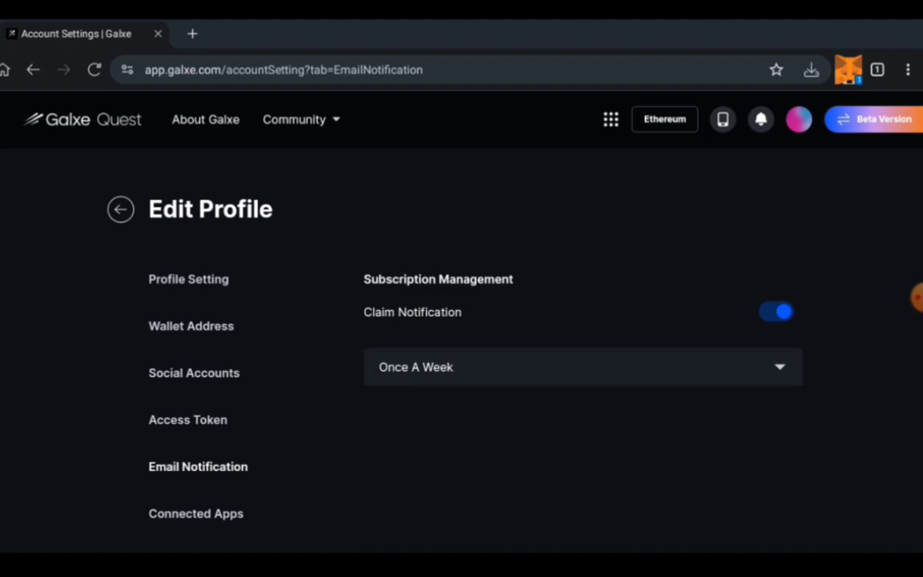
# Open the network selection list and examine the main networks offered for exploring Galxe
pyautogui.click(761, 120)
pyautogui.click(669, 121)
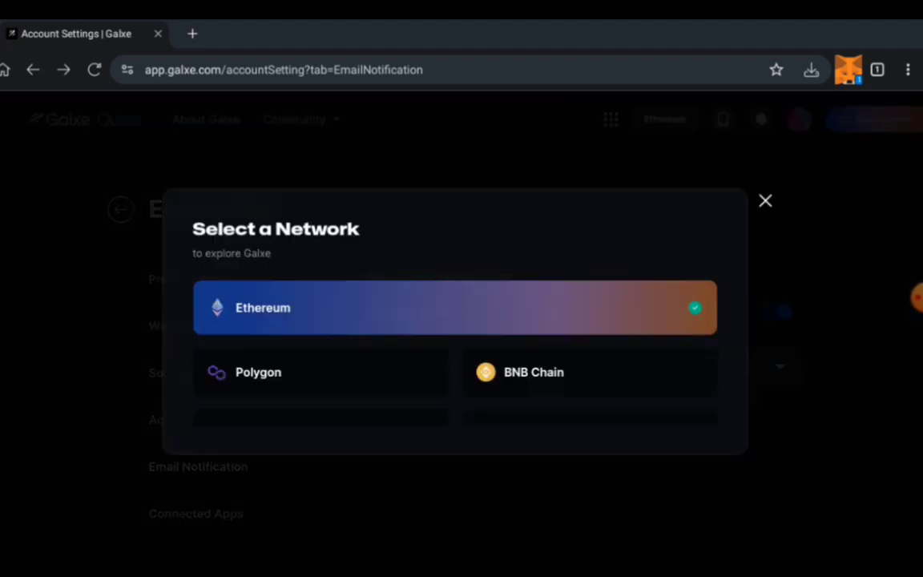
pyautogui.scroll(-3, 455, 344)
pyautogui.scroll(3, 455, 344)
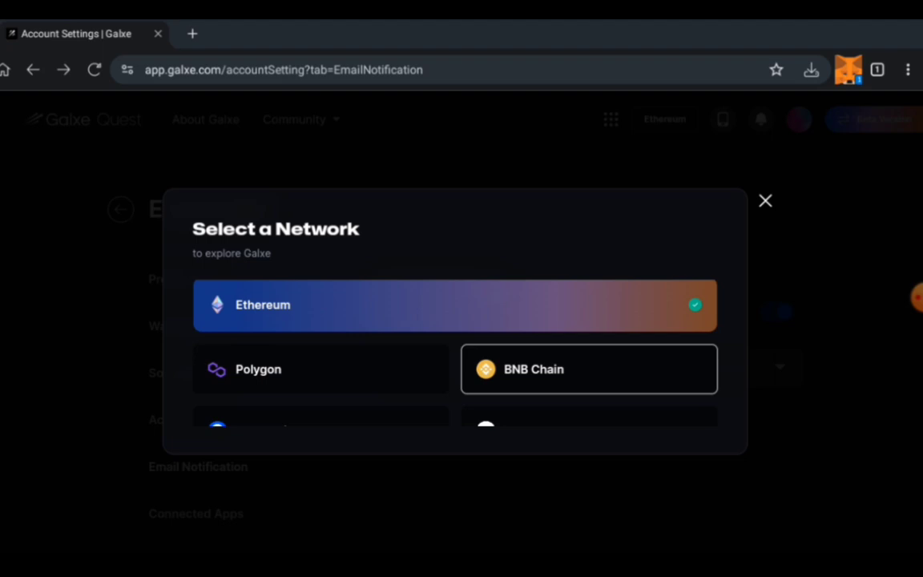
pyautogui.scroll(-5, 455, 344)
pyautogui.scroll(-3, 455, 344)
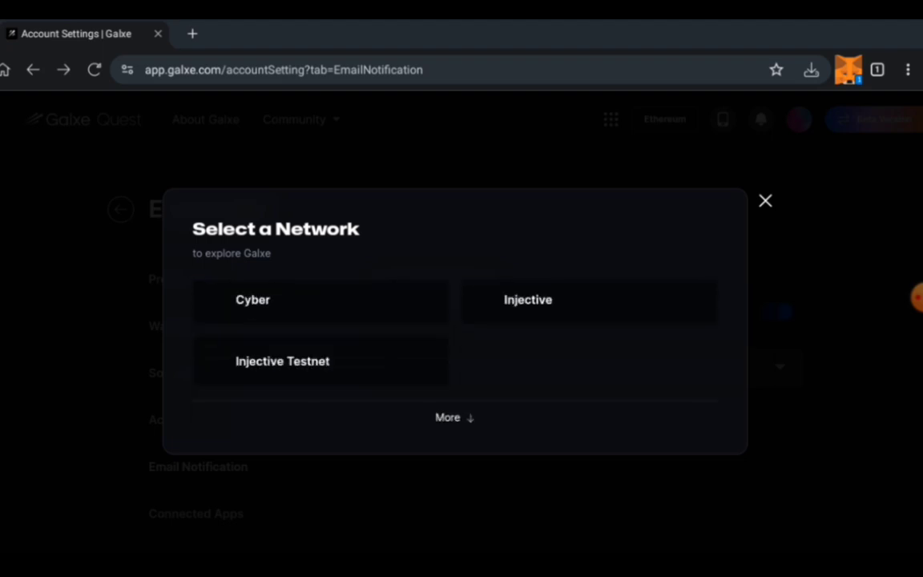
# Expand the network list to examine the additional supported networks, and close it without choosing another network
pyautogui.scroll(1, 455, 344)
pyautogui.scroll(-1, 455, 344)
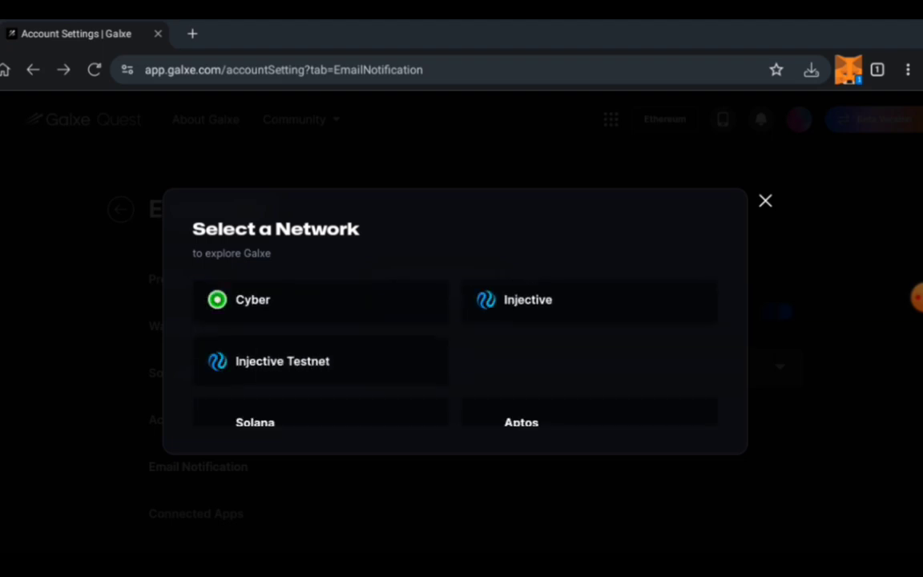
pyautogui.scroll(-3, 455, 344)
pyautogui.scroll(1, 455, 344)
pyautogui.scroll(5, 455, 344)
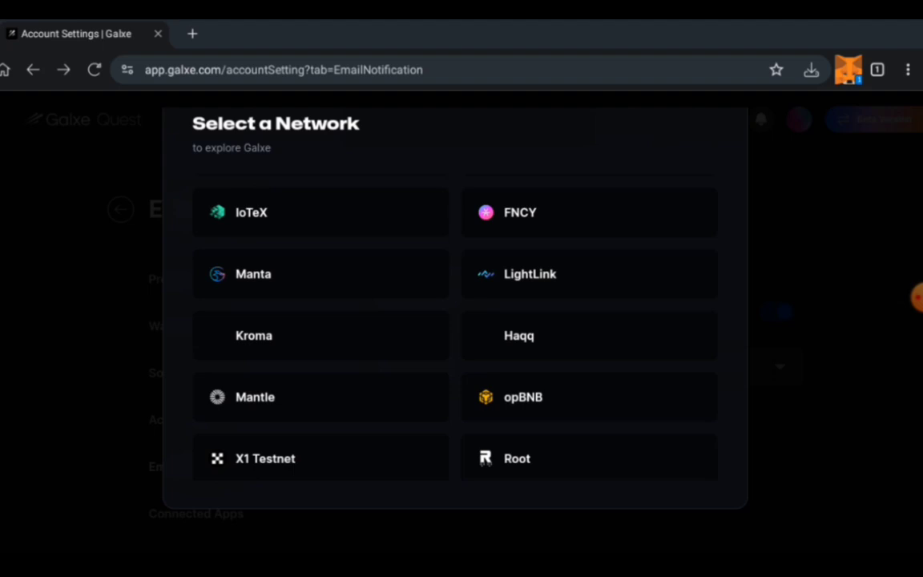
pyautogui.scroll(-5, 455, 344)
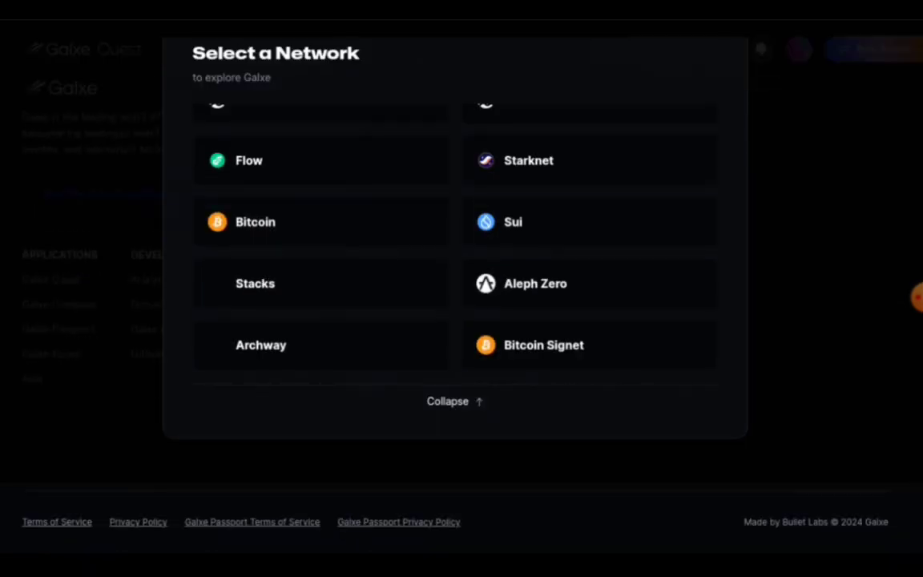
pyautogui.scroll(15, 455, 345)
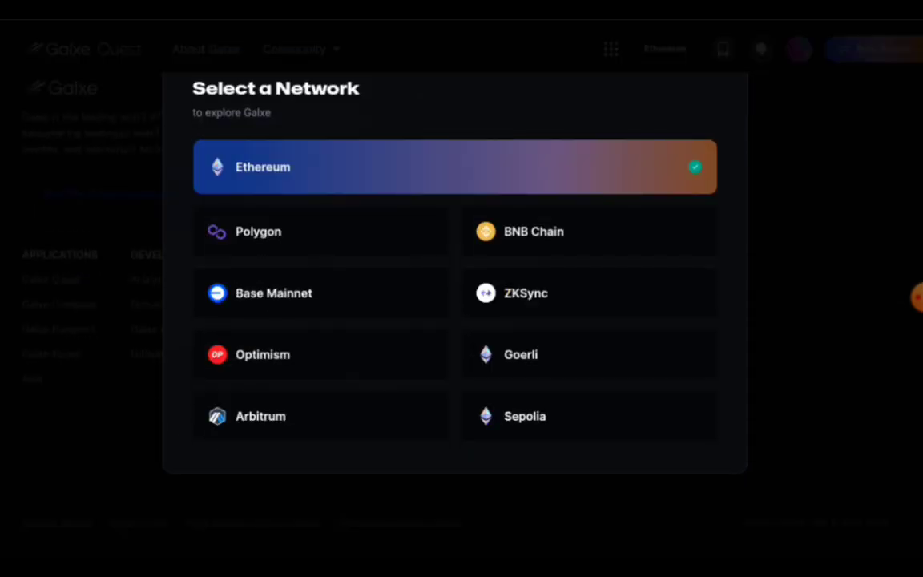
pyautogui.press('Escape')
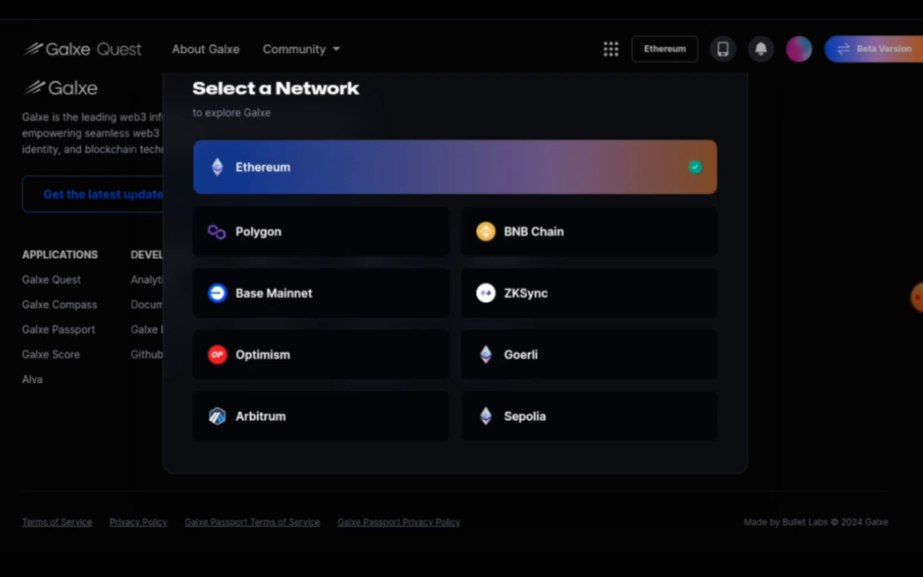
pyautogui.scroll(4, 415, 257)
pyautogui.scroll(5, 415, 321)
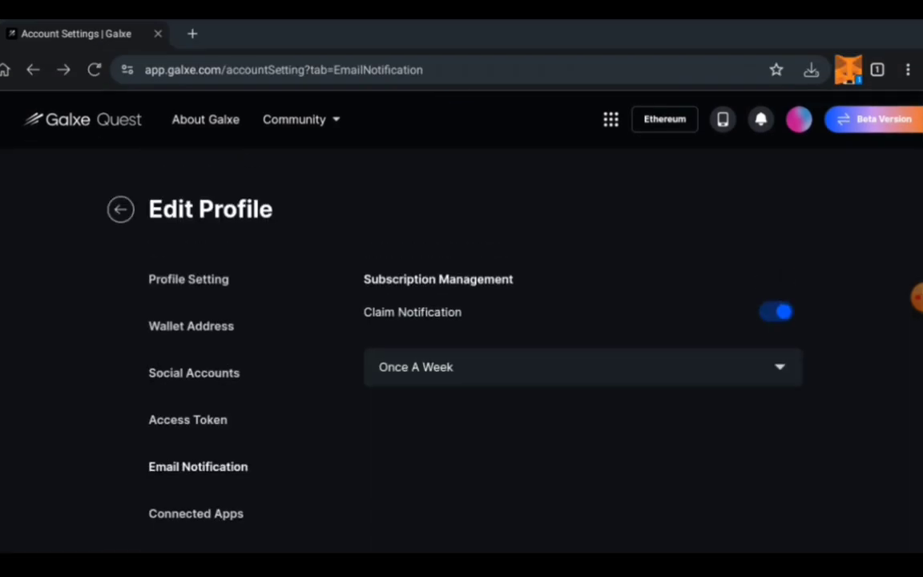
# Go to the Galxe Mobile App page and review its features, download options and footer links
pyautogui.click(723, 119)
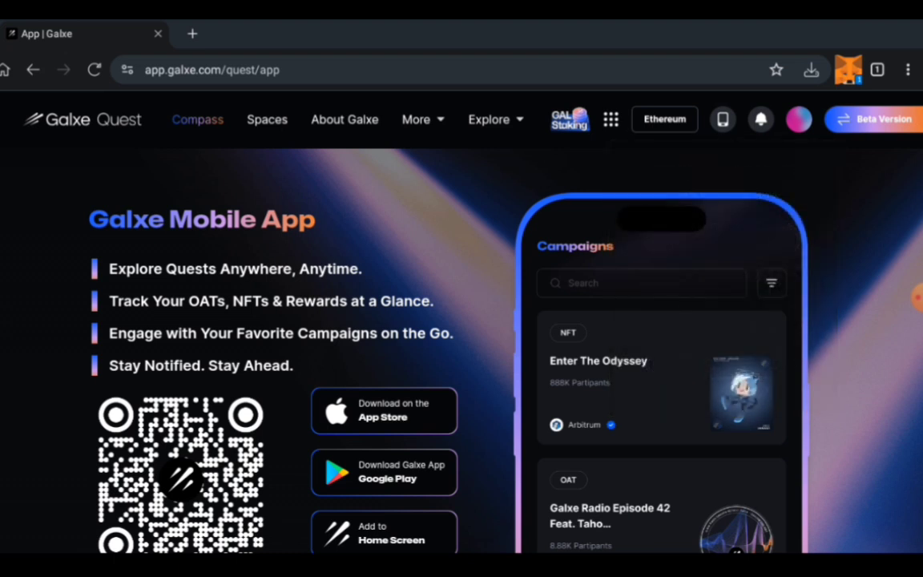
pyautogui.scroll(-3, 461, 320)
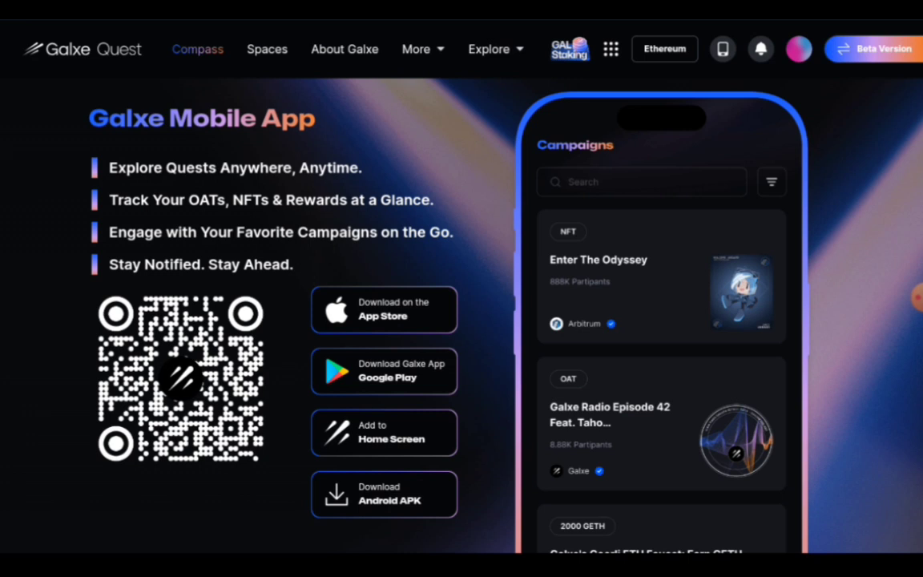
pyautogui.scroll(-5, 461, 321)
pyautogui.scroll(7, 462, 320)
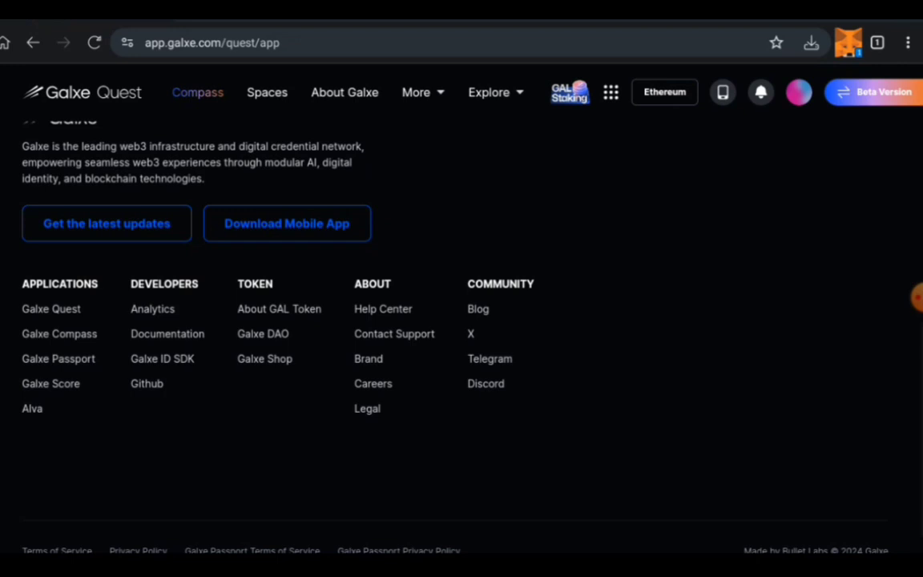